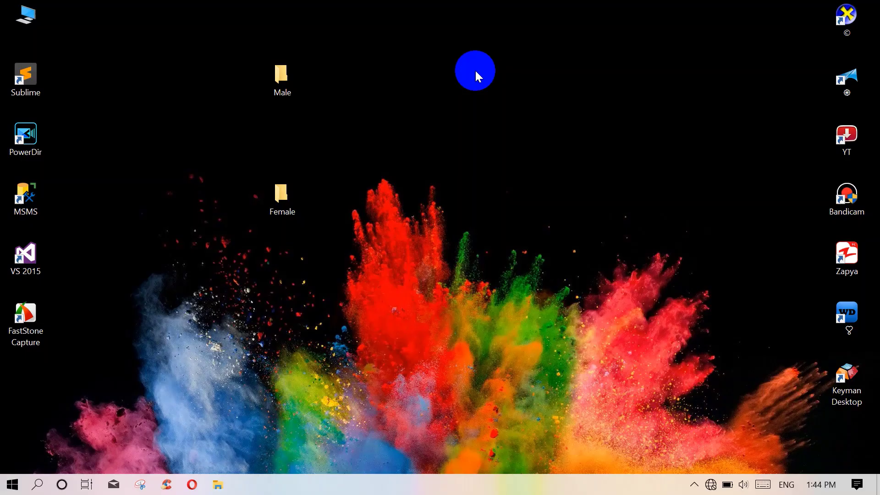
- Refresh the desktop from its context menu and bring up the Start menu
{"action": "right_click", "coordinate": [457, 8]}
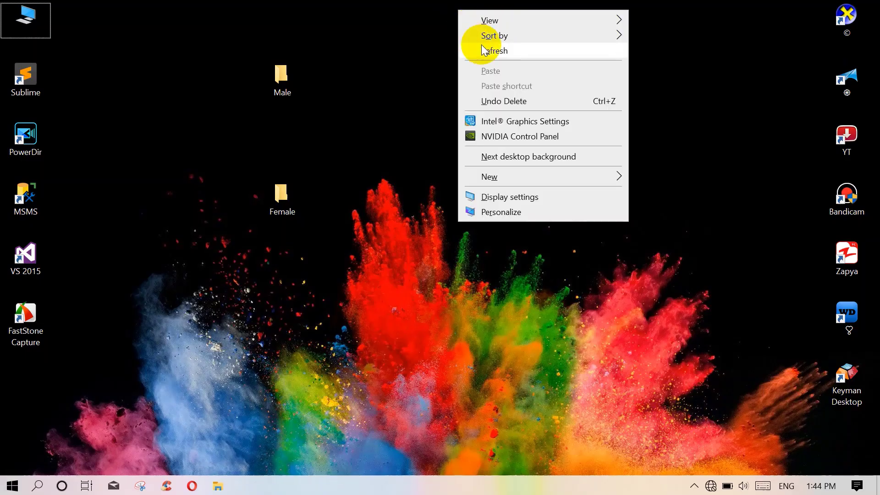
{"action": "left_click", "coordinate": [482, 47]}
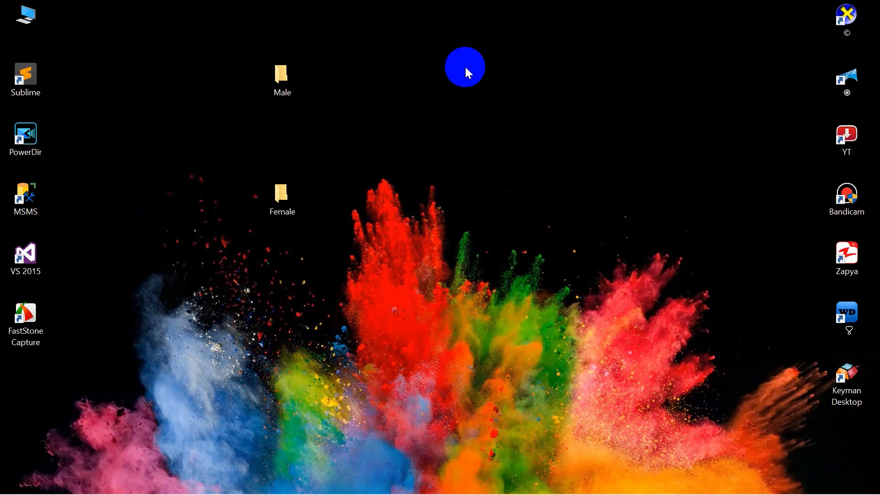
{"action": "key", "text": "super"}
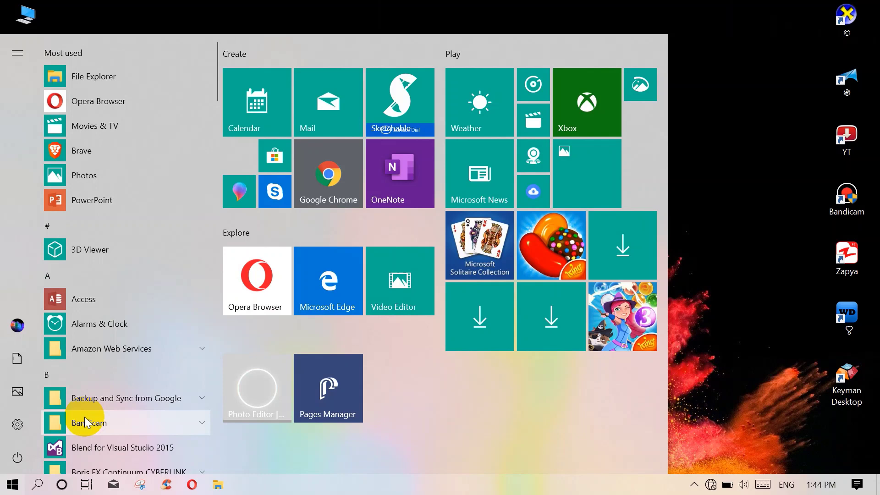
- Launch Control Panel and reach the Balanced plan's advanced settings via Hardware and Sound > Power Options
{"action": "left_click", "coordinate": [38, 484]}
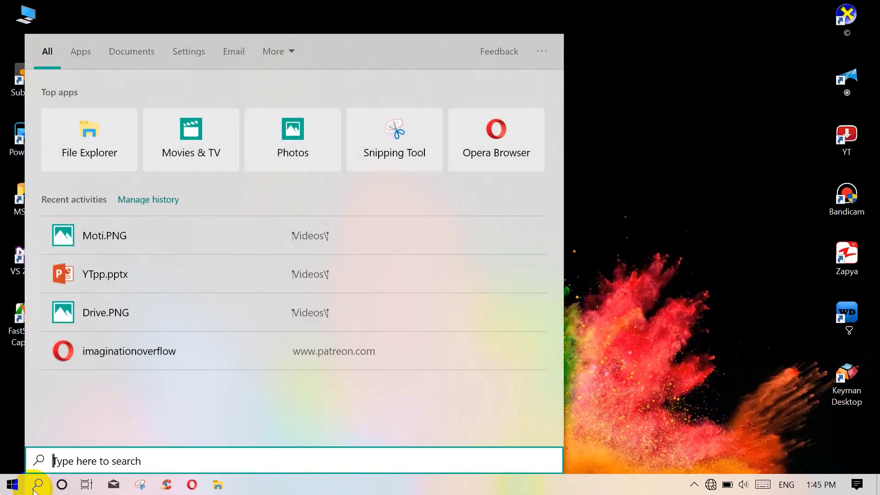
{"action": "type", "text": "con"}
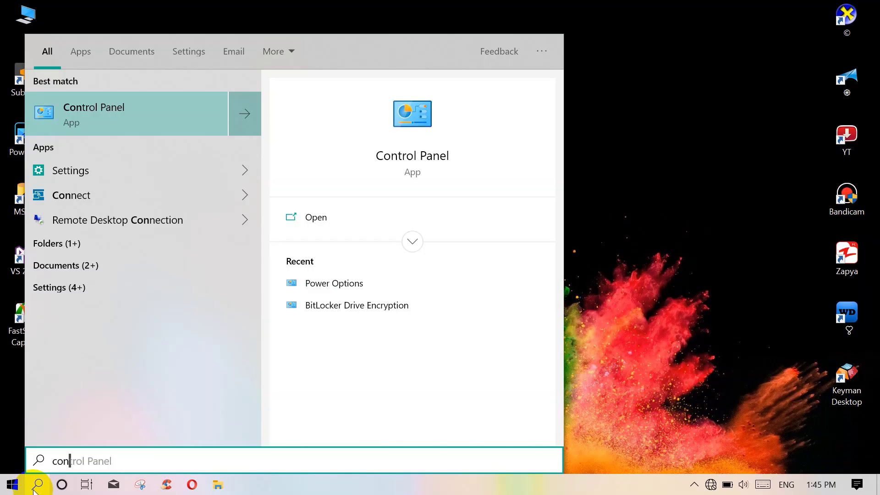
{"action": "key", "text": "Return"}
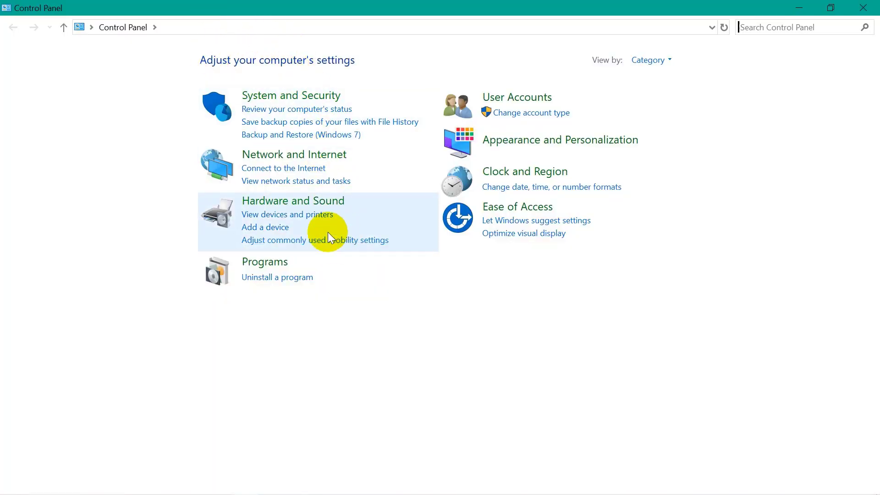
{"action": "left_click", "coordinate": [287, 209]}
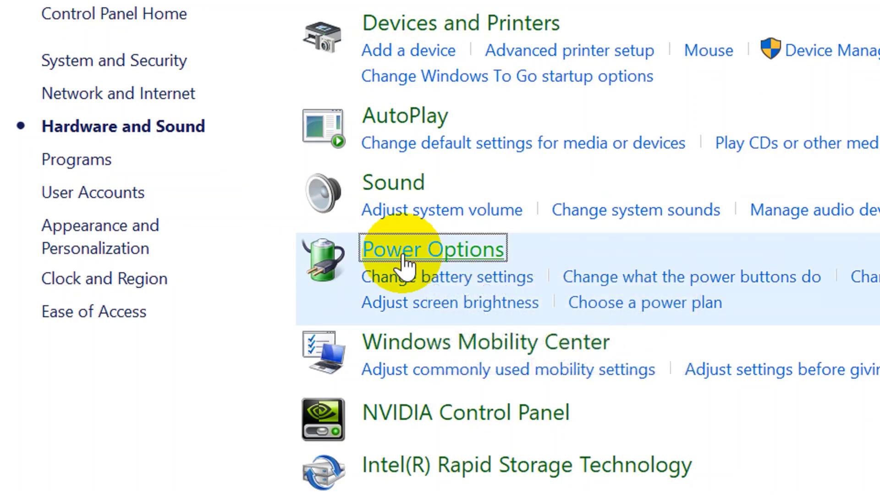
{"action": "left_click", "coordinate": [408, 265]}
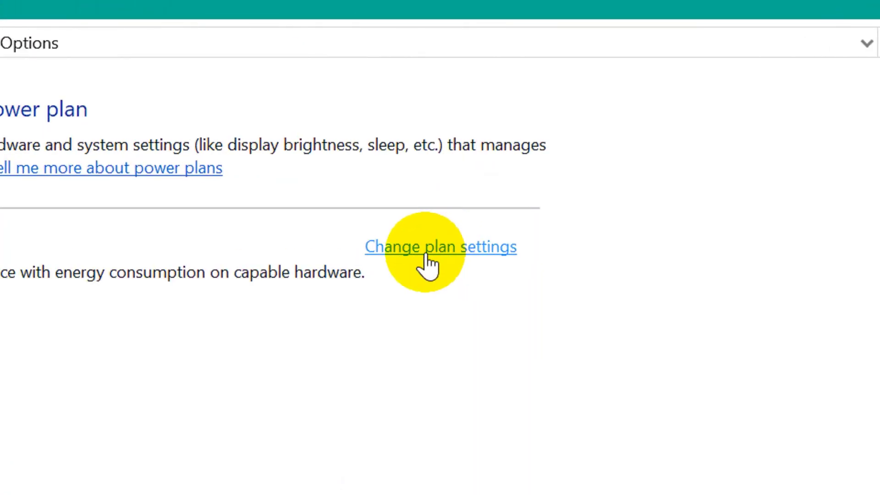
{"action": "left_click", "coordinate": [427, 256]}
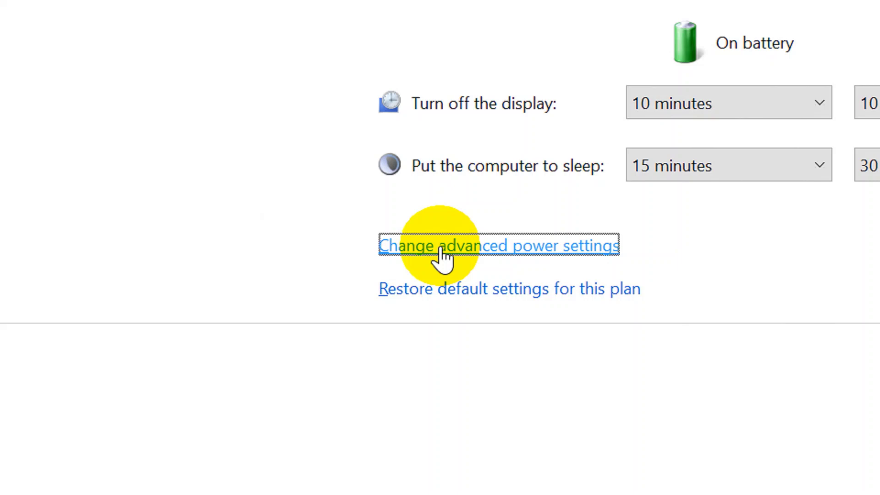
{"action": "left_click", "coordinate": [443, 255]}
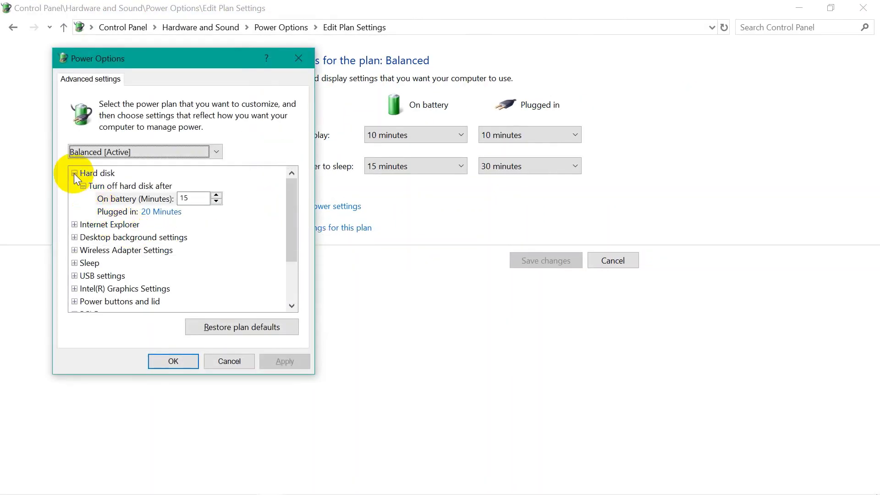
- Center the dialog, collapse Hard disk, and expand Power buttons and lid > Lid close action
{"action": "left_click_drag", "start_coordinate": [180, 61], "coordinate": [420, 56]}
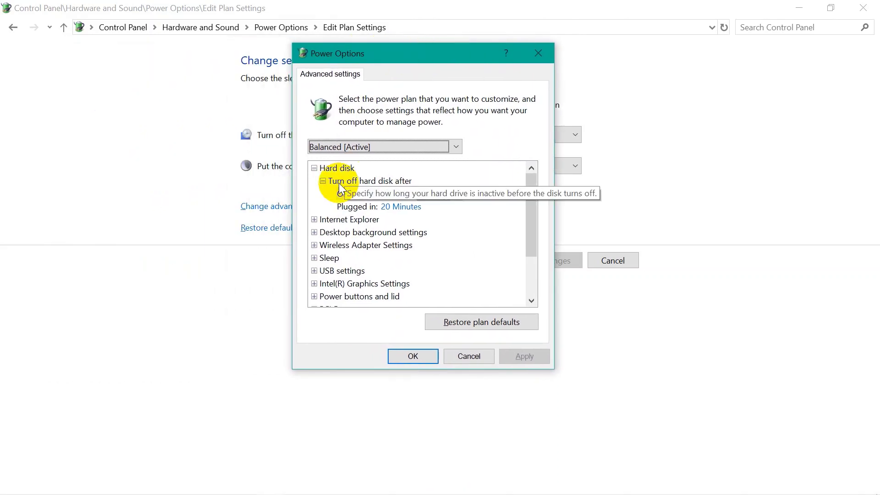
{"action": "left_click", "coordinate": [315, 168]}
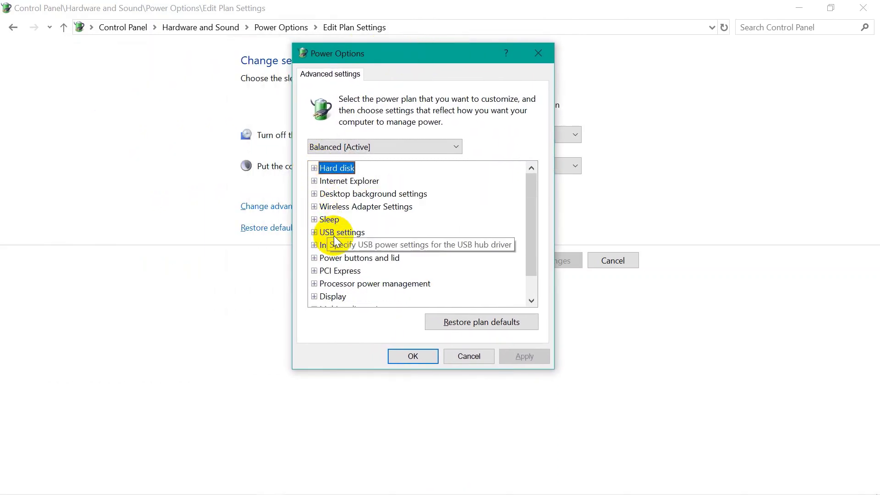
{"action": "scroll", "coordinate": [317, 260], "scroll_direction": "down", "scroll_amount": 1}
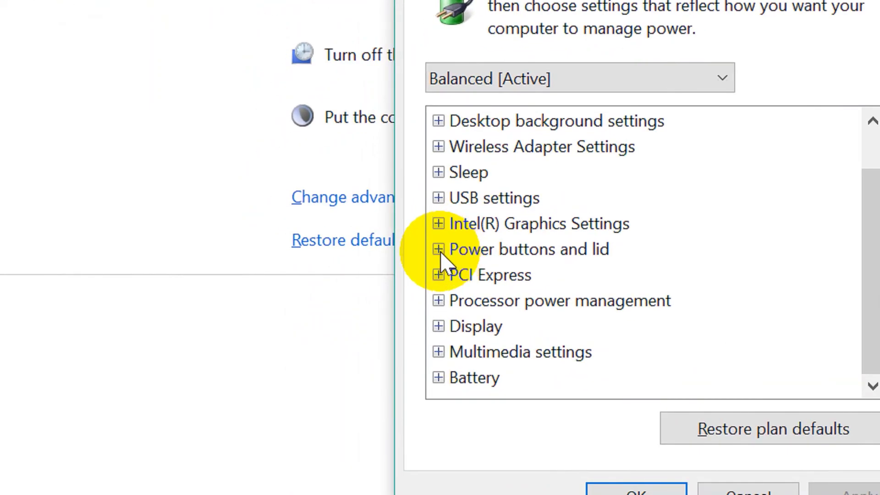
{"action": "left_click", "coordinate": [438, 249]}
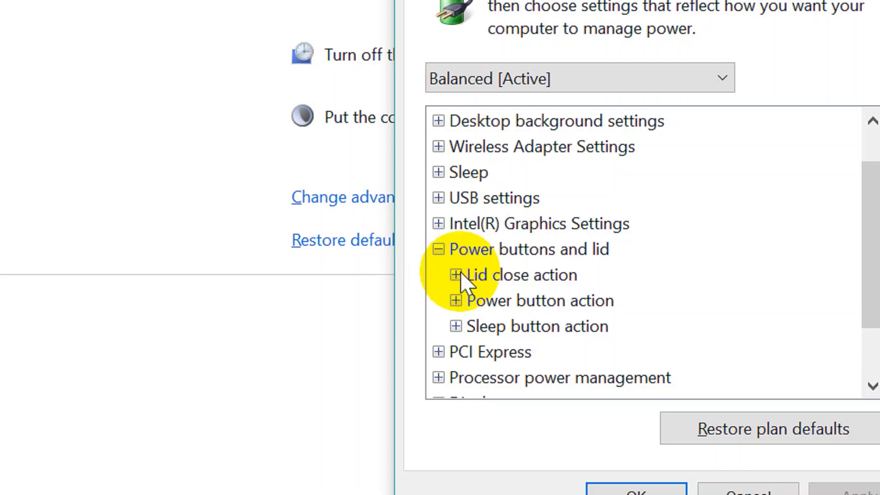
{"action": "left_click", "coordinate": [455, 275]}
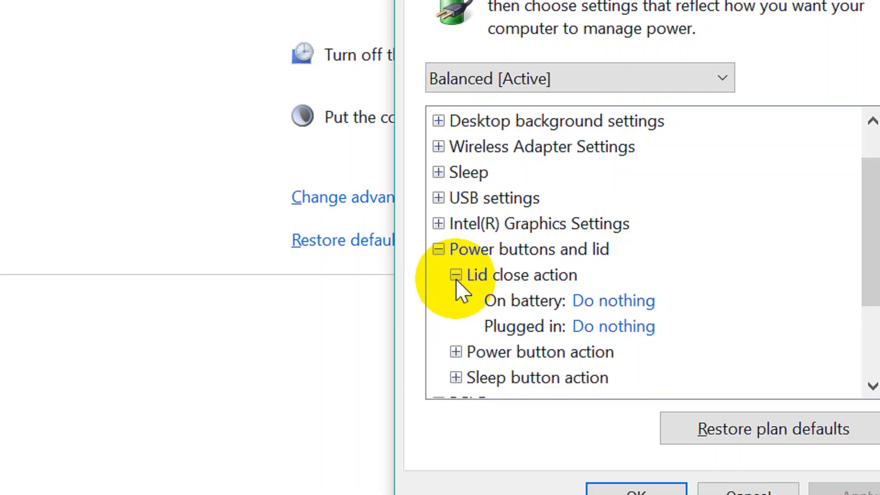
{"action": "scroll", "coordinate": [455, 279], "scroll_direction": "down", "scroll_amount": 1}
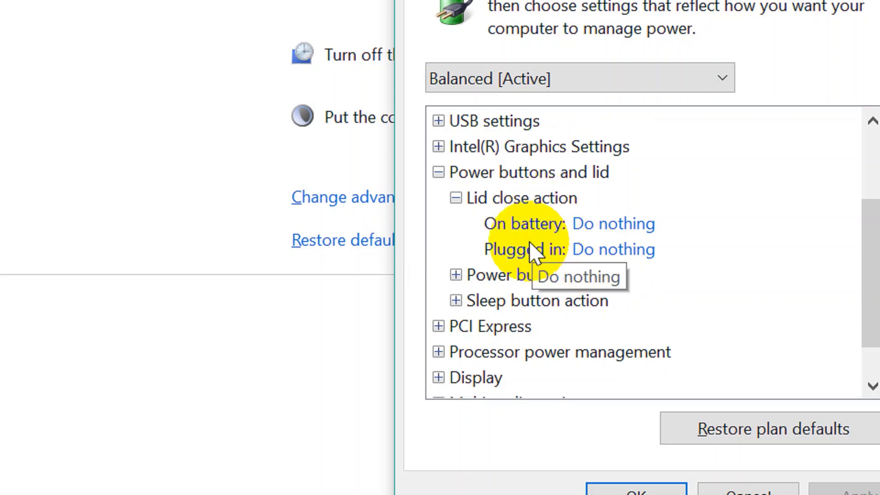
- Set lid close action to Do nothing for On battery and Plugged in
{"action": "left_click", "coordinate": [607, 226]}
{"action": "left_click", "coordinate": [658, 226]}
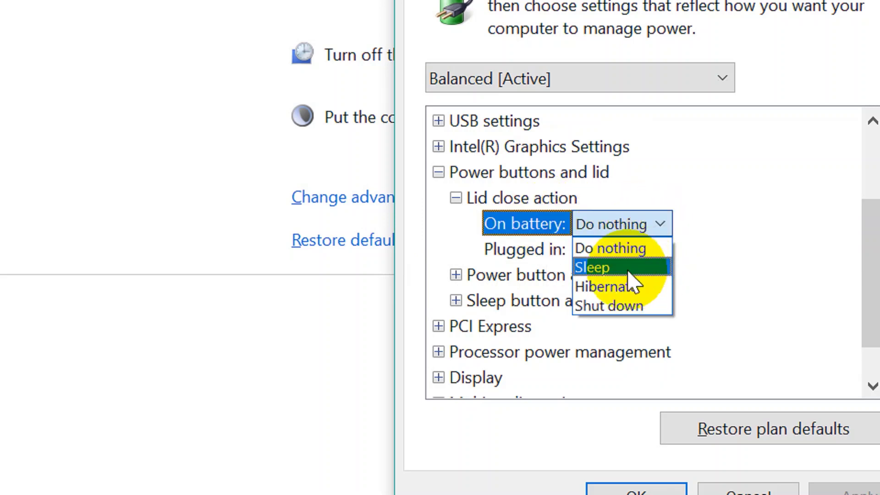
{"action": "left_click", "coordinate": [646, 249]}
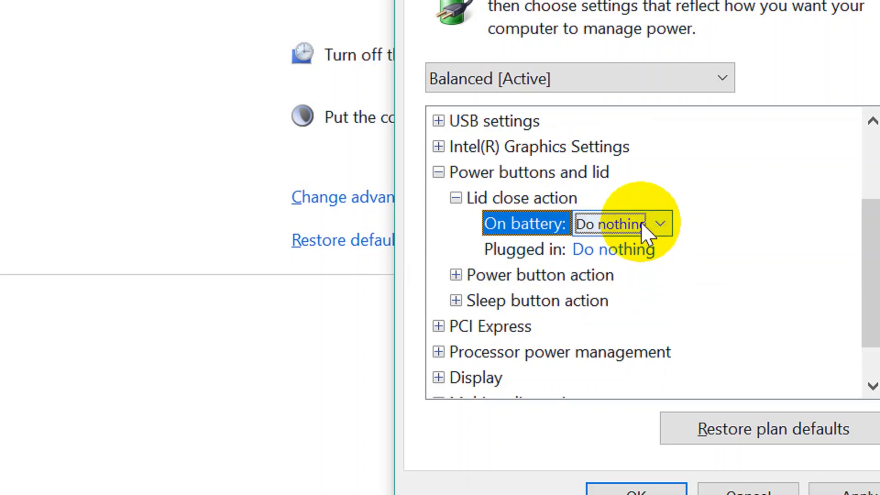
{"action": "left_click", "coordinate": [625, 248]}
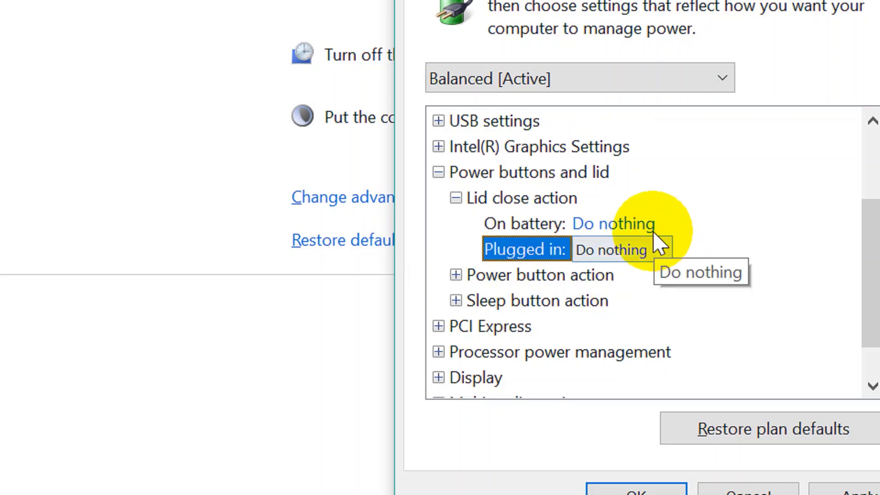
{"action": "left_click", "coordinate": [623, 224]}
{"action": "left_click", "coordinate": [626, 249]}
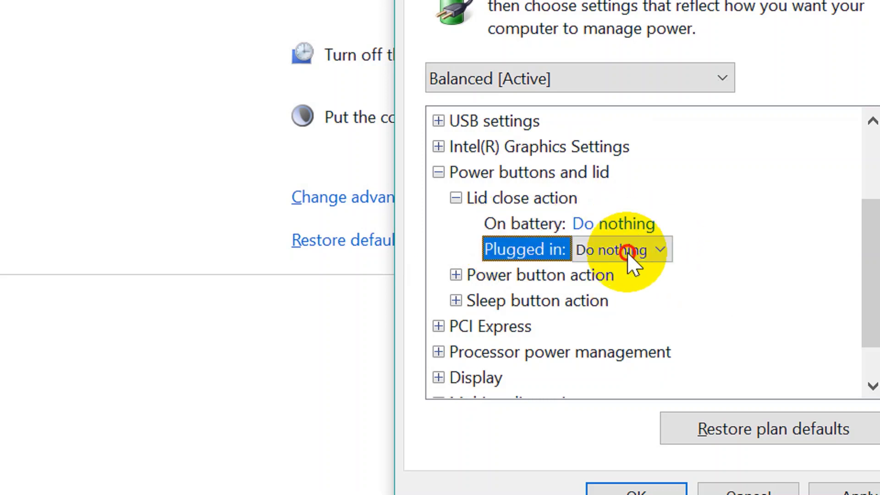
{"action": "left_click", "coordinate": [456, 197]}
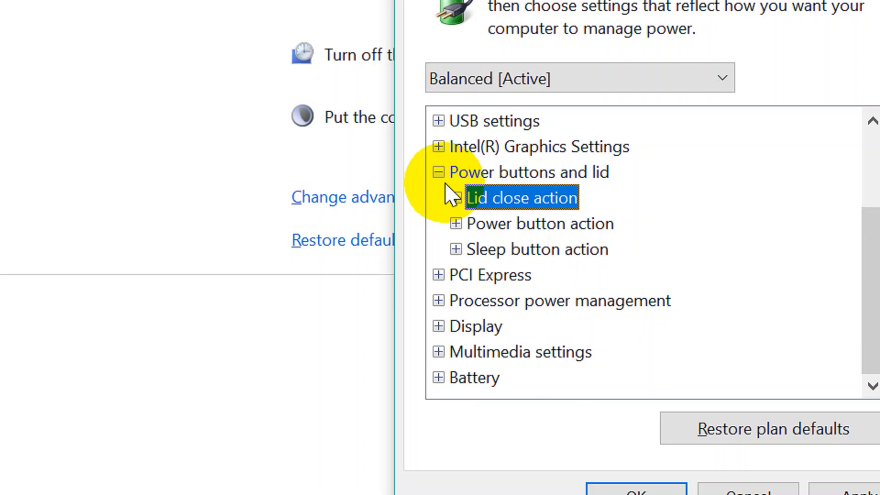
{"action": "left_click", "coordinate": [456, 223]}
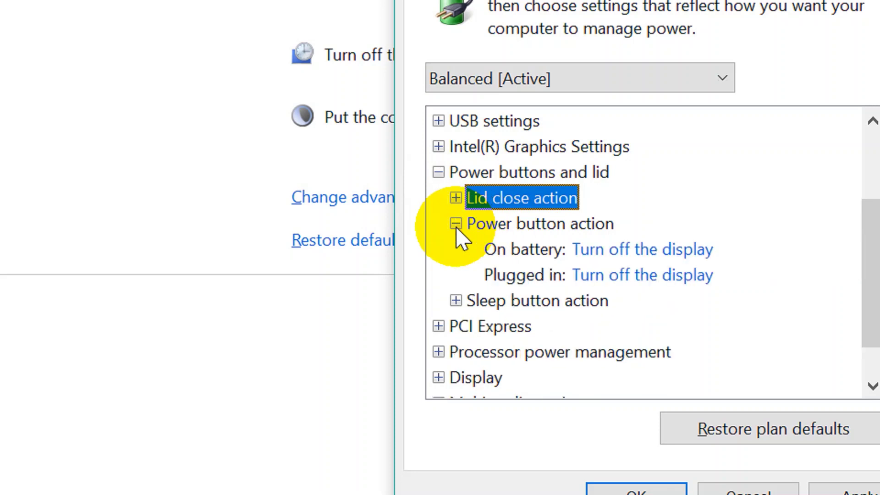
{"action": "left_click", "coordinate": [640, 250]}
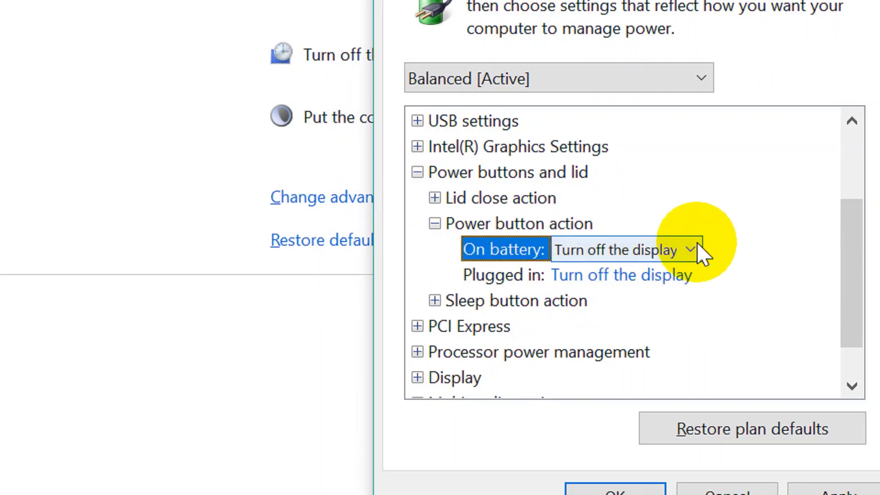
{"action": "left_click", "coordinate": [691, 250]}
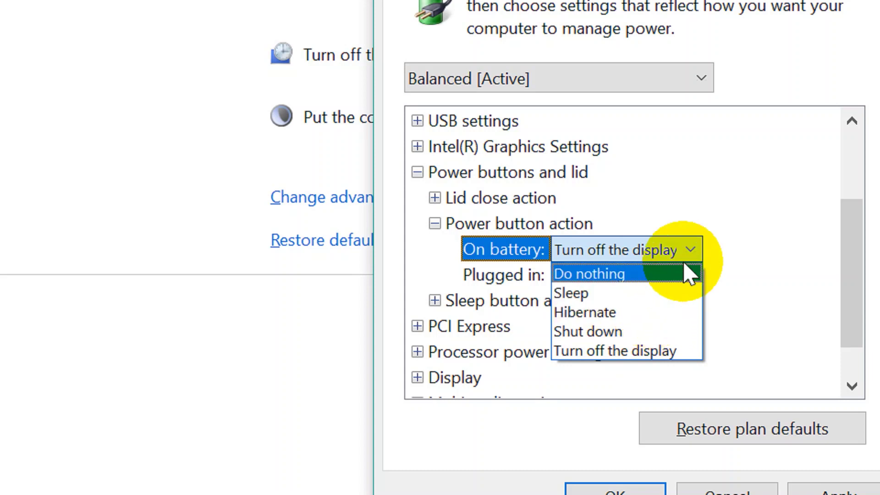
{"action": "left_click", "coordinate": [692, 251]}
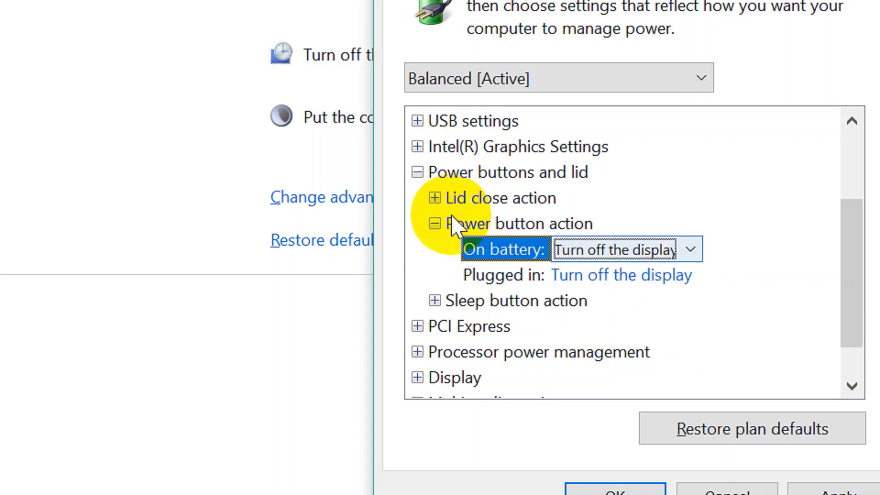
{"action": "left_click", "coordinate": [434, 223]}
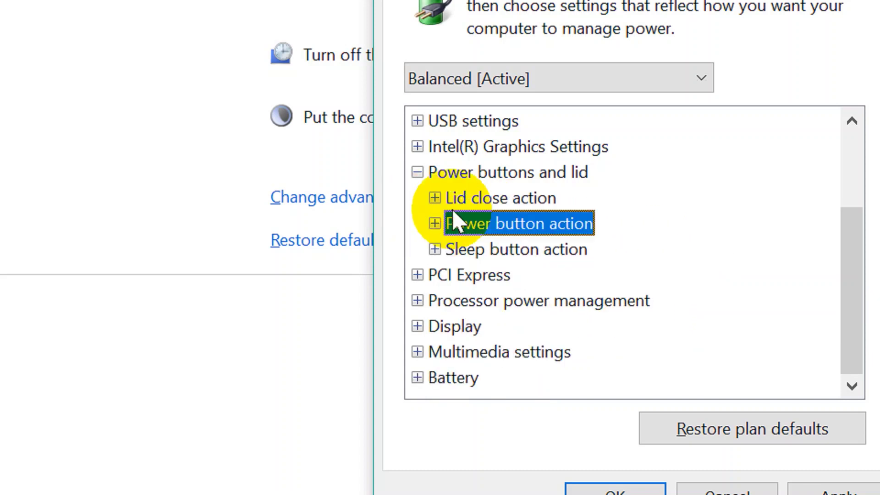
{"action": "left_click", "coordinate": [481, 198]}
{"action": "left_click", "coordinate": [434, 198]}
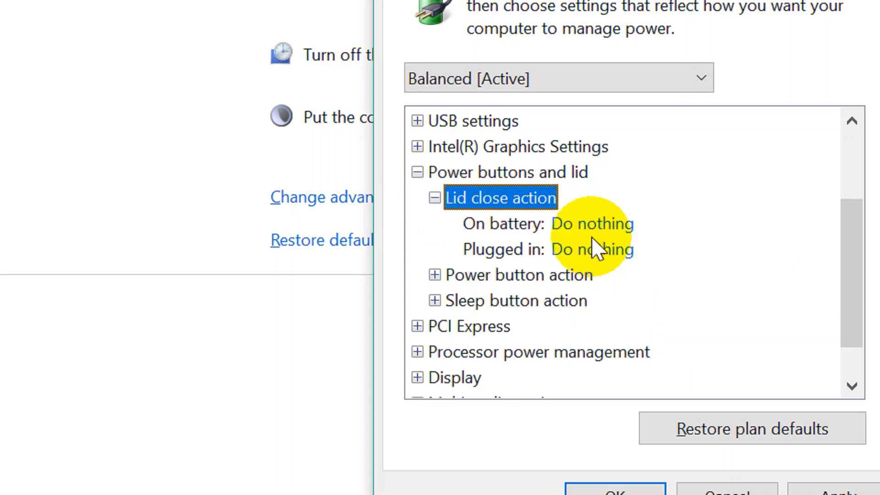
- Collapse the Lid close action and Power buttons and lid groups, then Apply and OK
{"action": "left_click", "coordinate": [435, 198]}
{"action": "left_click", "coordinate": [417, 172]}
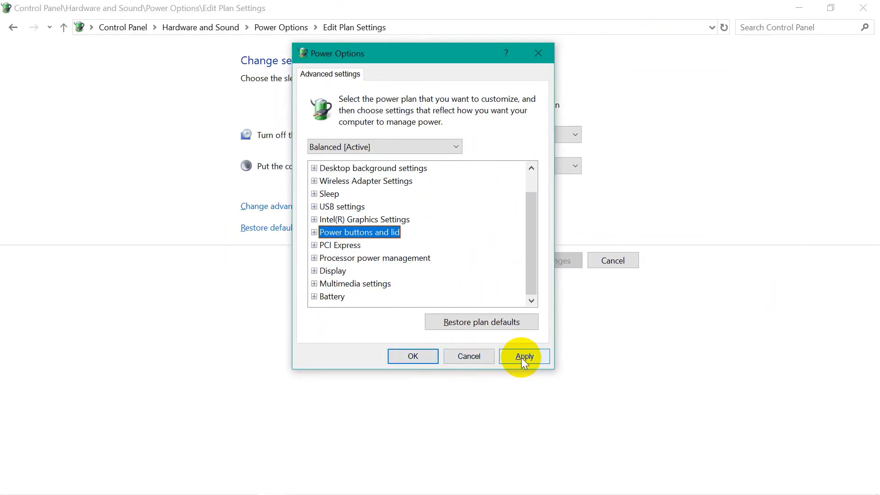
{"action": "left_click", "coordinate": [521, 357]}
{"action": "left_click", "coordinate": [414, 354]}
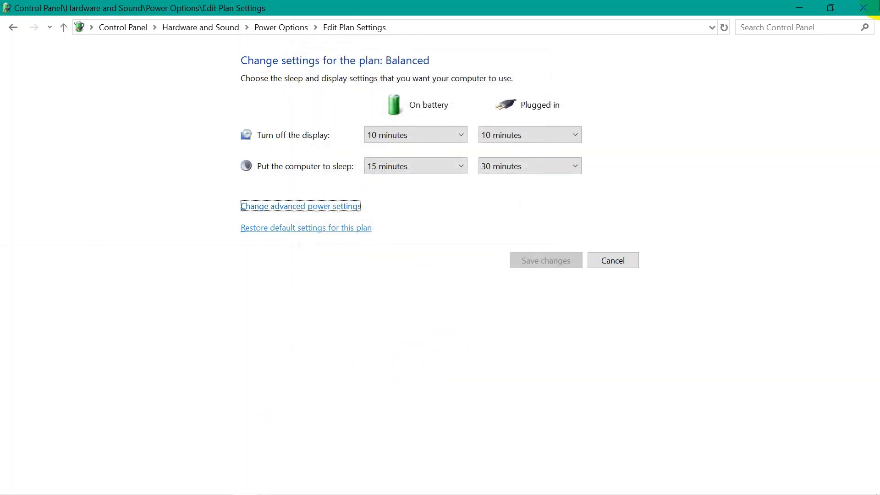